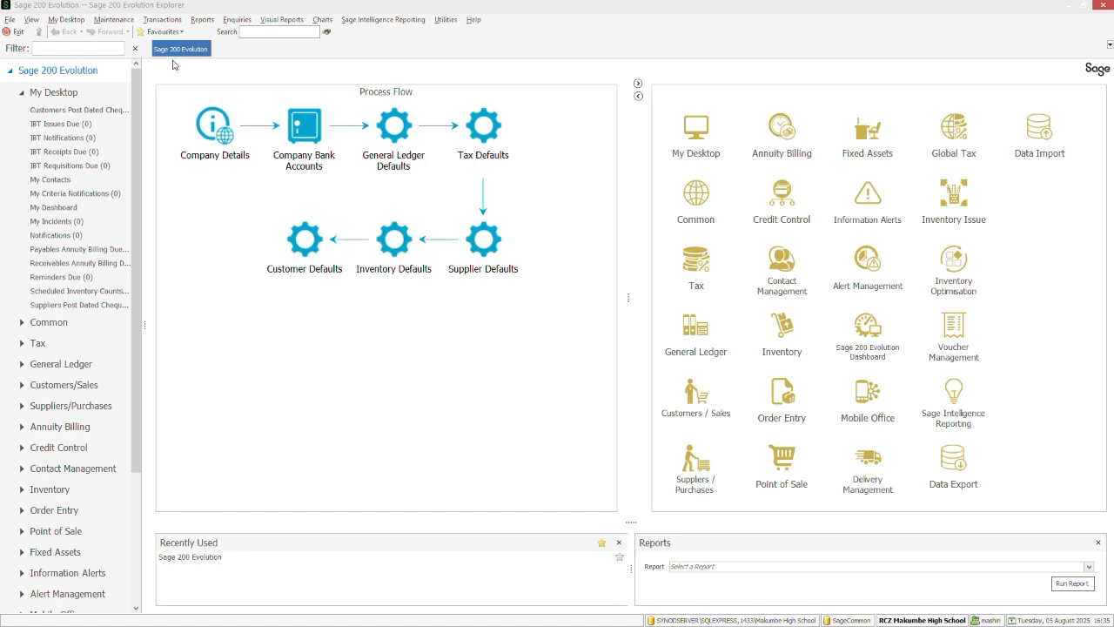
Start a new voucher in Voucher Management with module AP and voucher type Payment Voucher
click(163, 20)
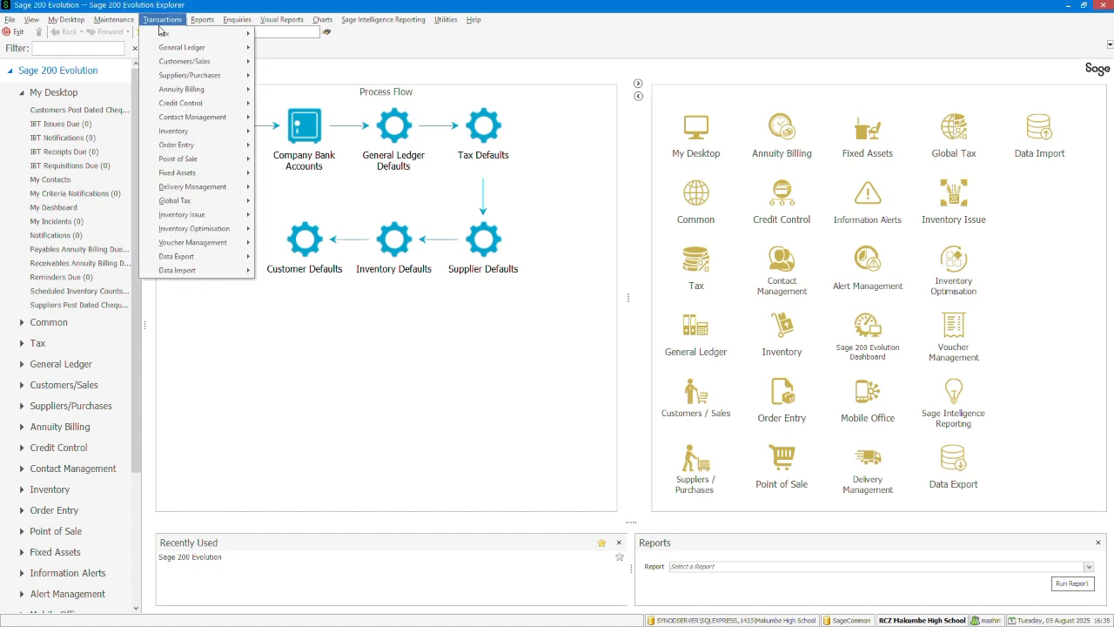
mouse_move(157, 33)
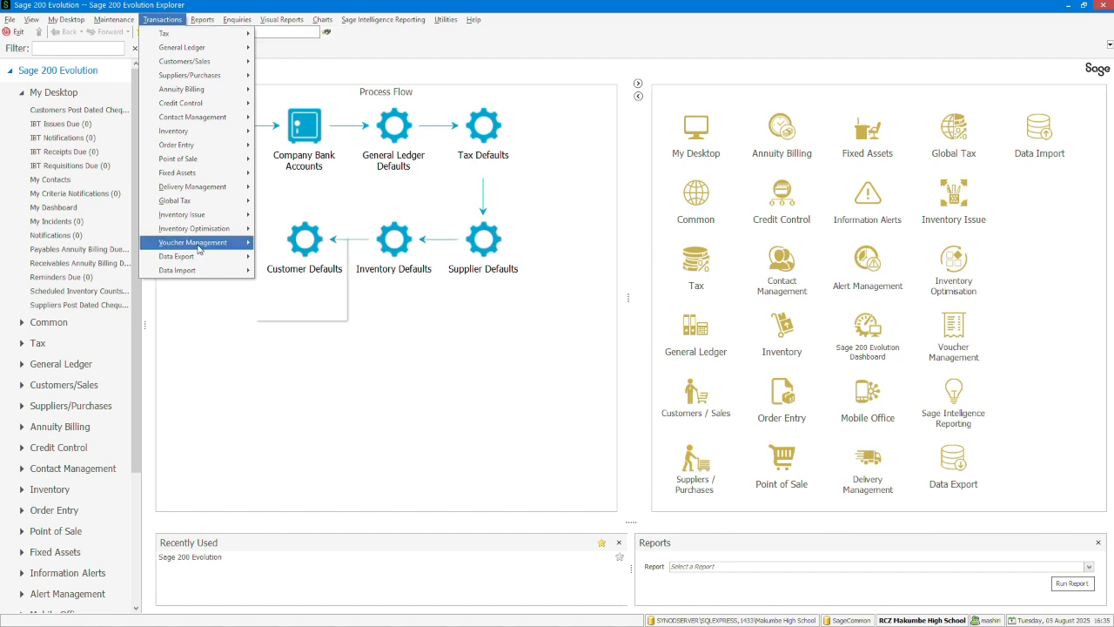
mouse_move(198, 248)
click(290, 245)
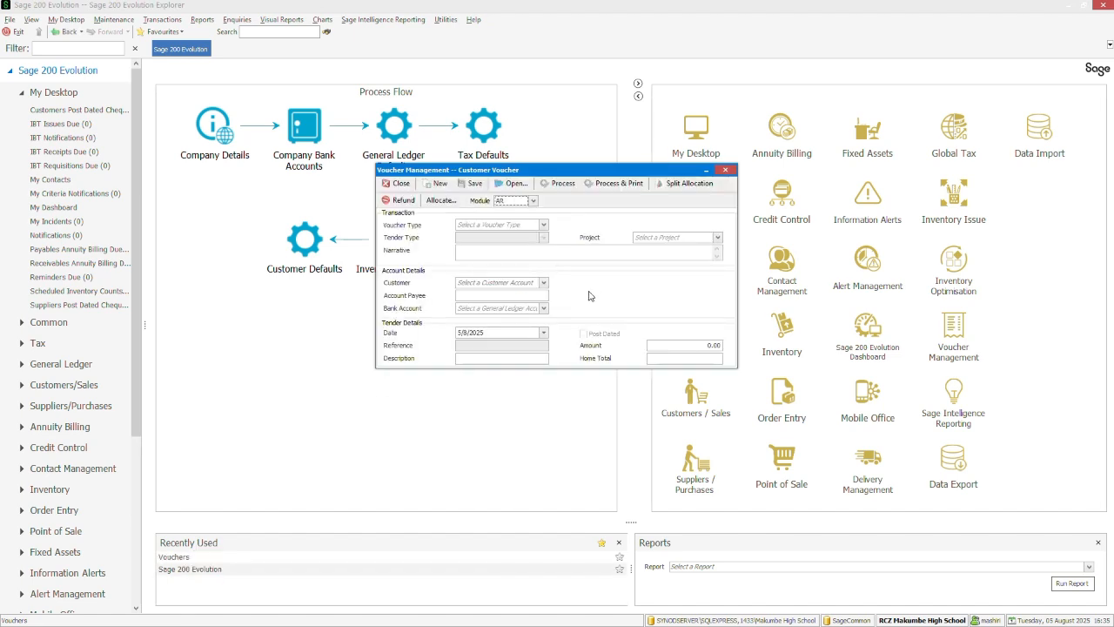
click(534, 205)
click(514, 237)
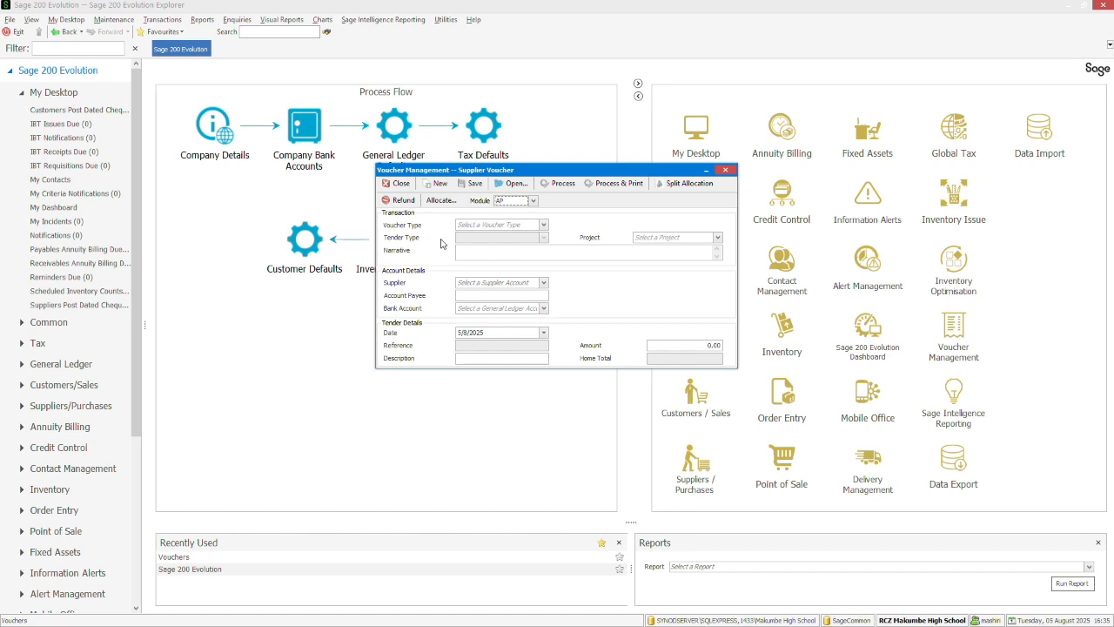
click(544, 225)
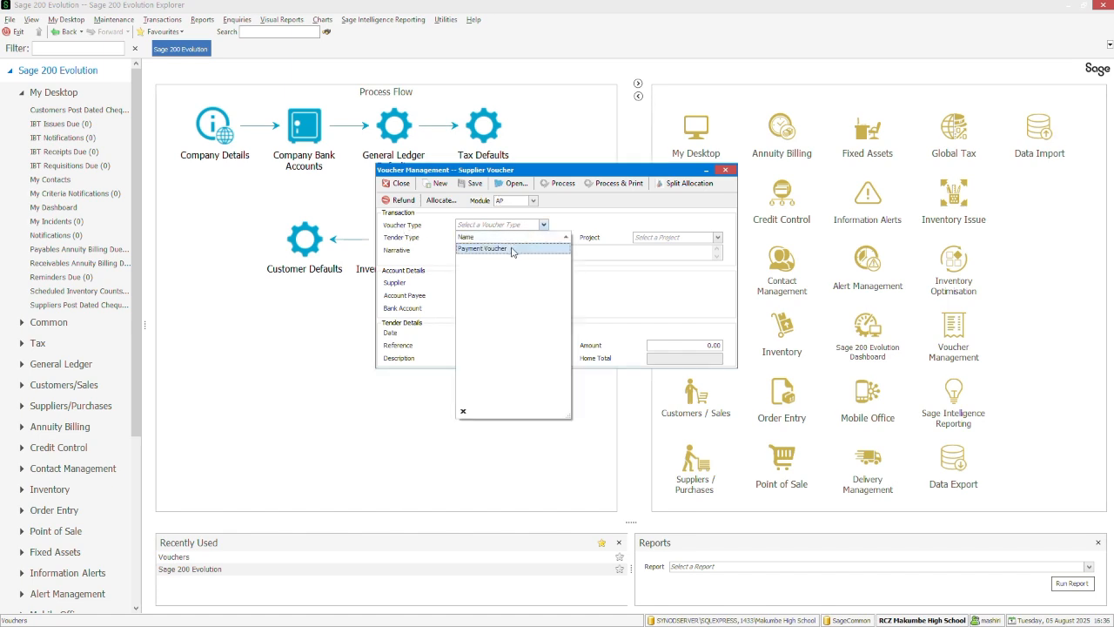
click(512, 249)
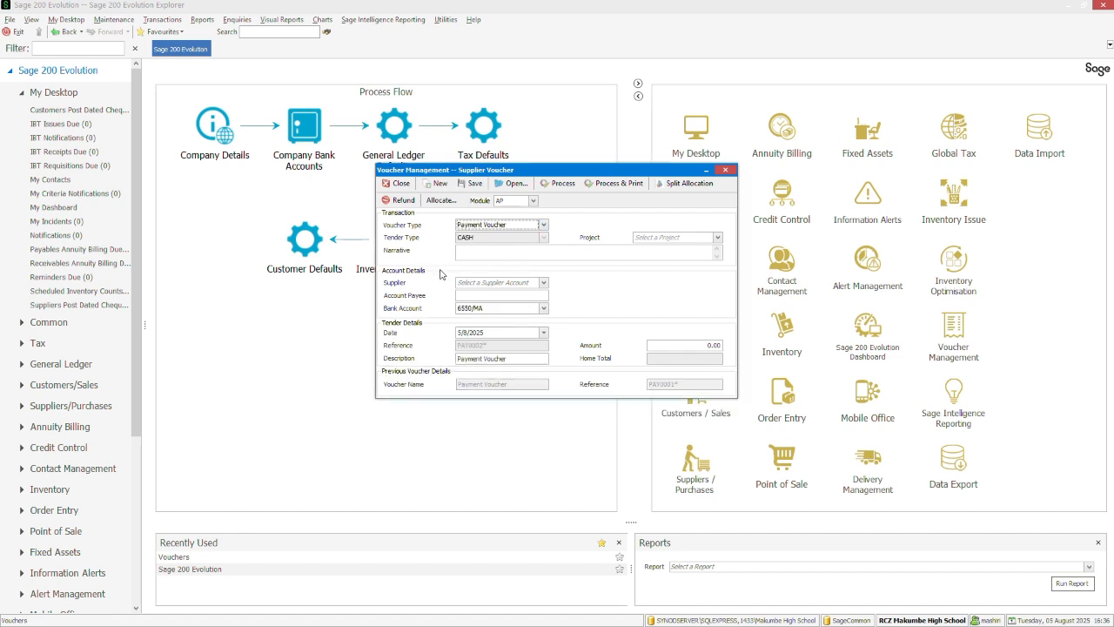
Enter the narrative "July Nssa Contribution" on the supplier voucher
click(476, 252)
text(July )
text(NN)
text(s)
key(BackSpace)
key(BackSpace)
key(BackSpace)
key(BackSpace)
text(Nasa Contribution)
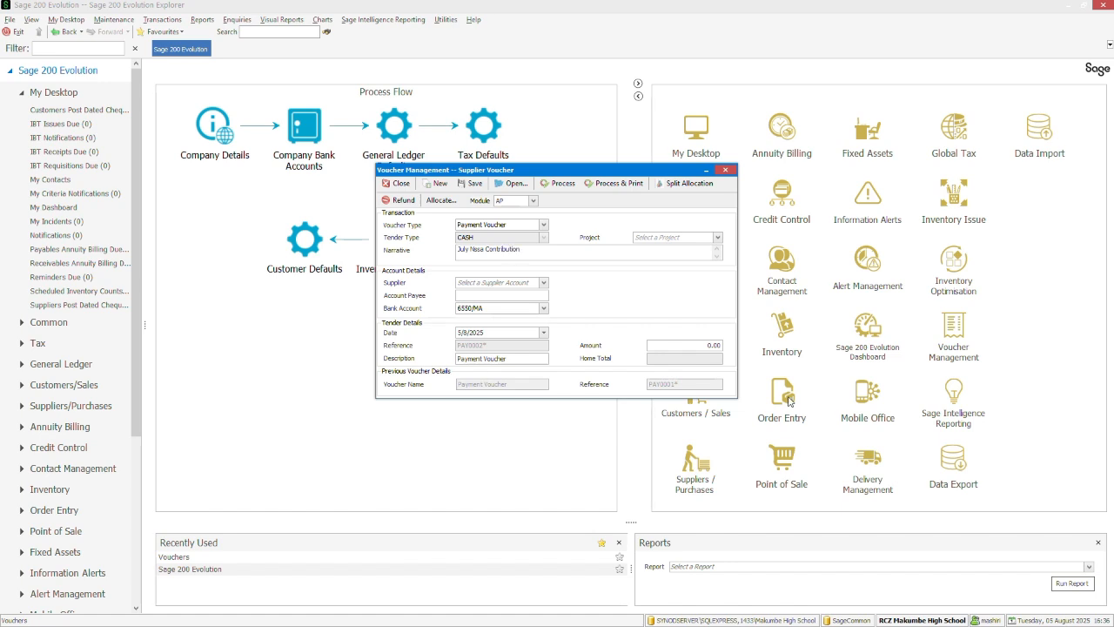
Set the voucher's supplier to NSSAUS, the account payee to NSSA and the bank account to Bank/Makumbe High School
click(543, 282)
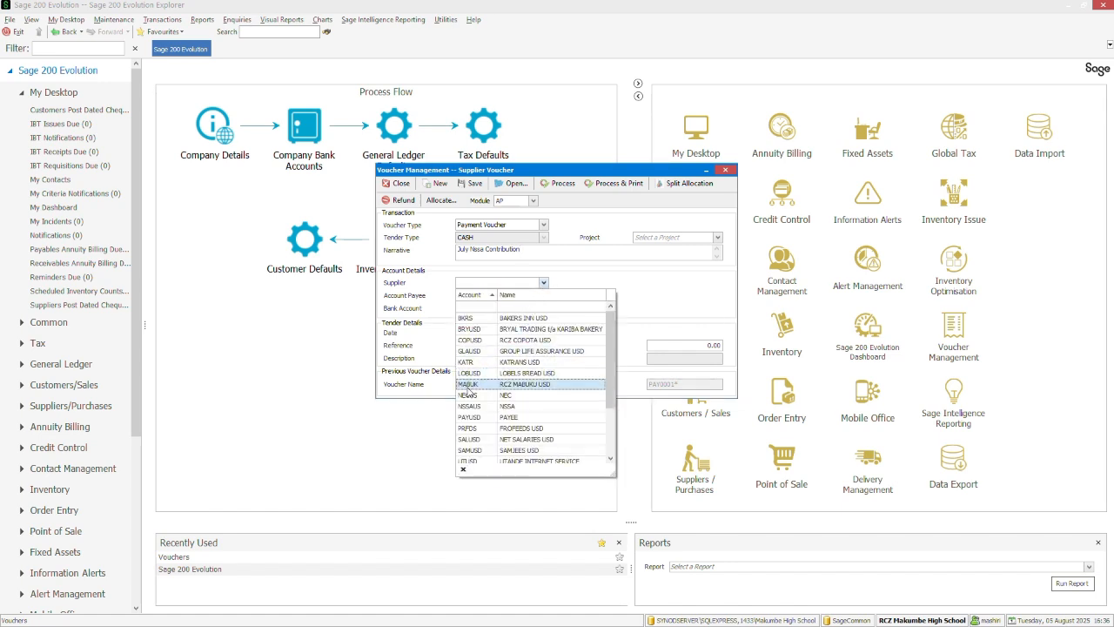
click(510, 407)
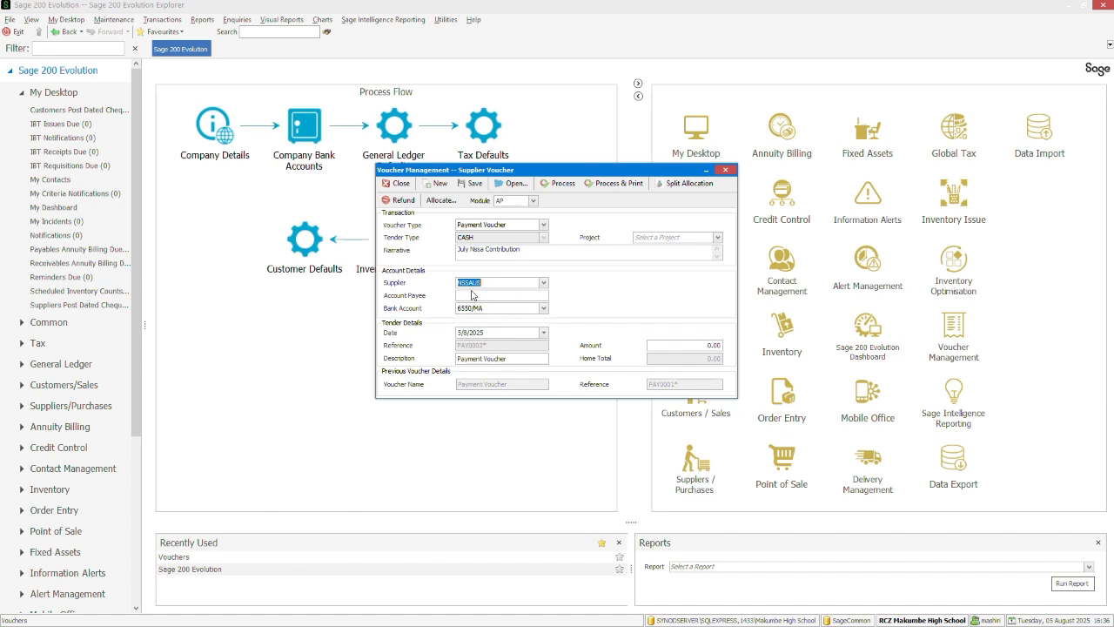
click(526, 299)
text(NSSA)
click(543, 308)
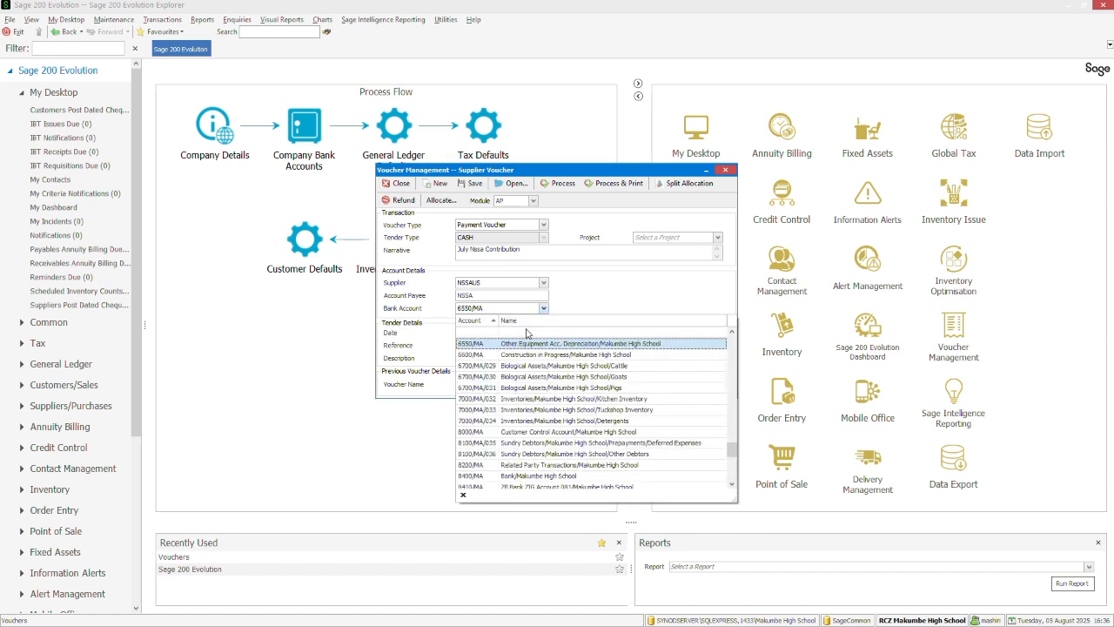
click(528, 478)
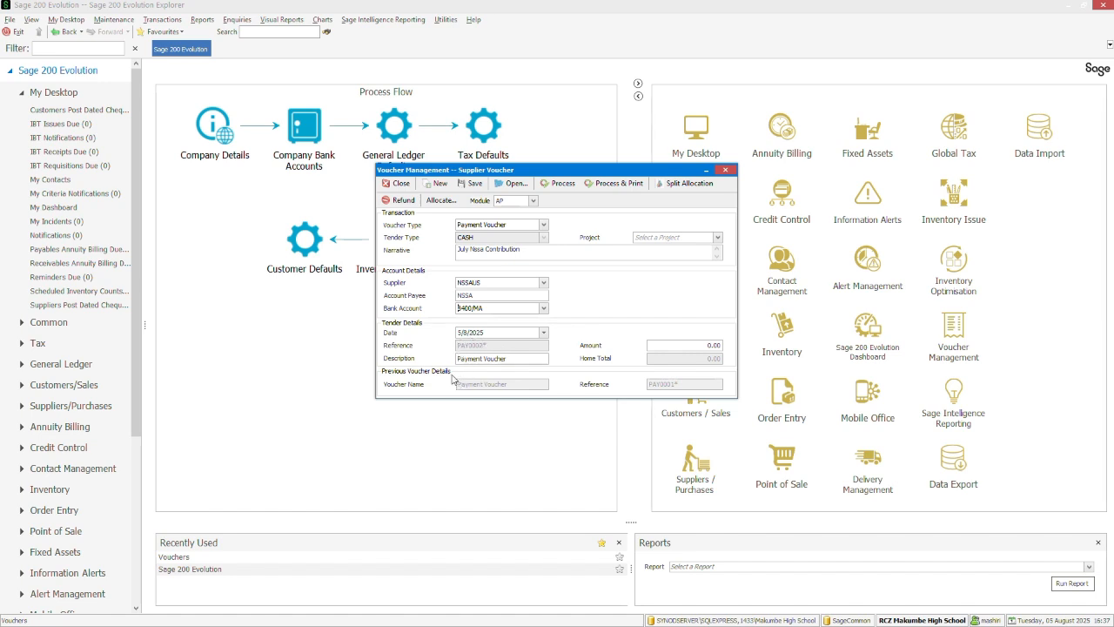
Replace the voucher's tender description with "July Nssa Contribution"
triple_click(528, 360)
text(JULY nSSA)
key(BackSpace)
key(BackSpace)
key(BackSpace)
key(BackSpace)
key(BackSpace)
key(BackSpace)
text(July Nssa Contribut)
Set the voucher amount to 300 and save the voucher without processing it
click(698, 347)
text(300)
click(471, 182)
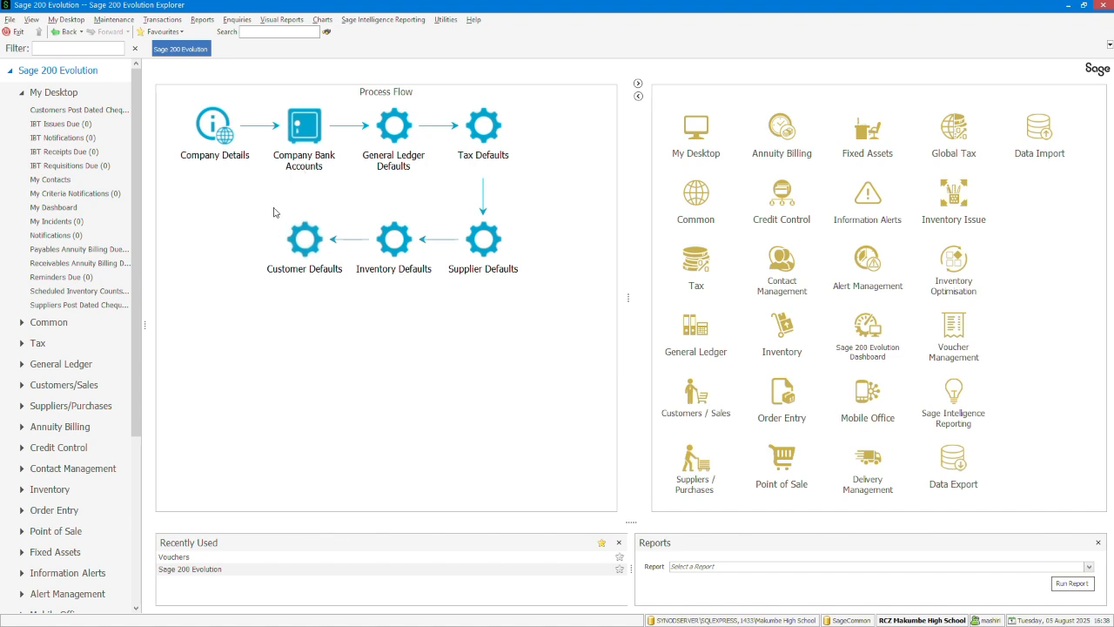
Open the Print Supplier Voucher report and list the vouchers of all suppliers dated 5/8/2025
click(206, 20)
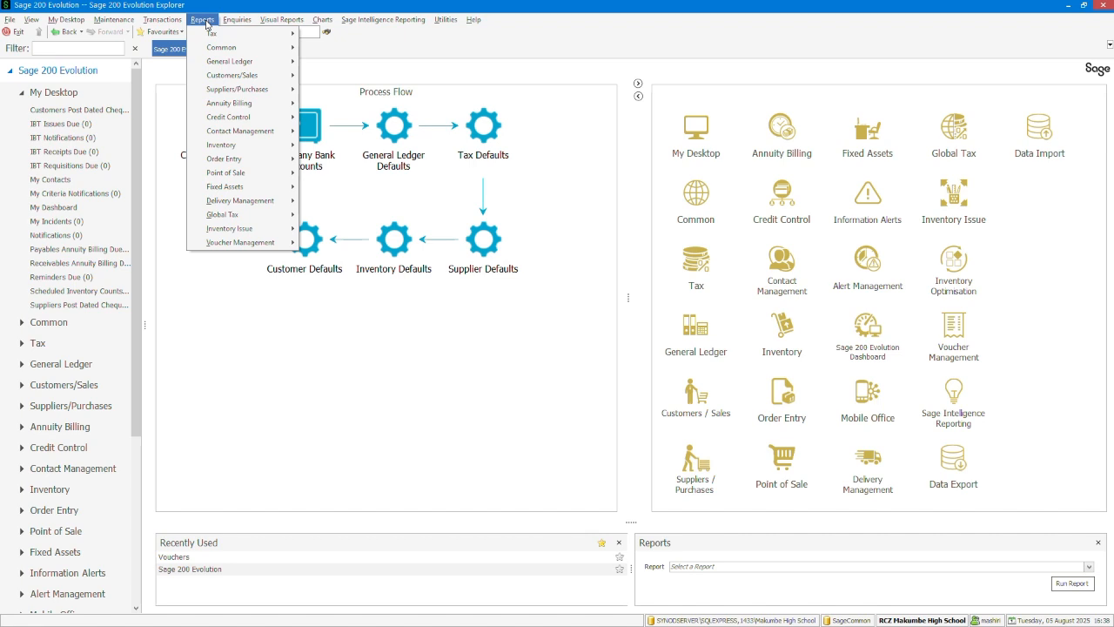
mouse_move(228, 247)
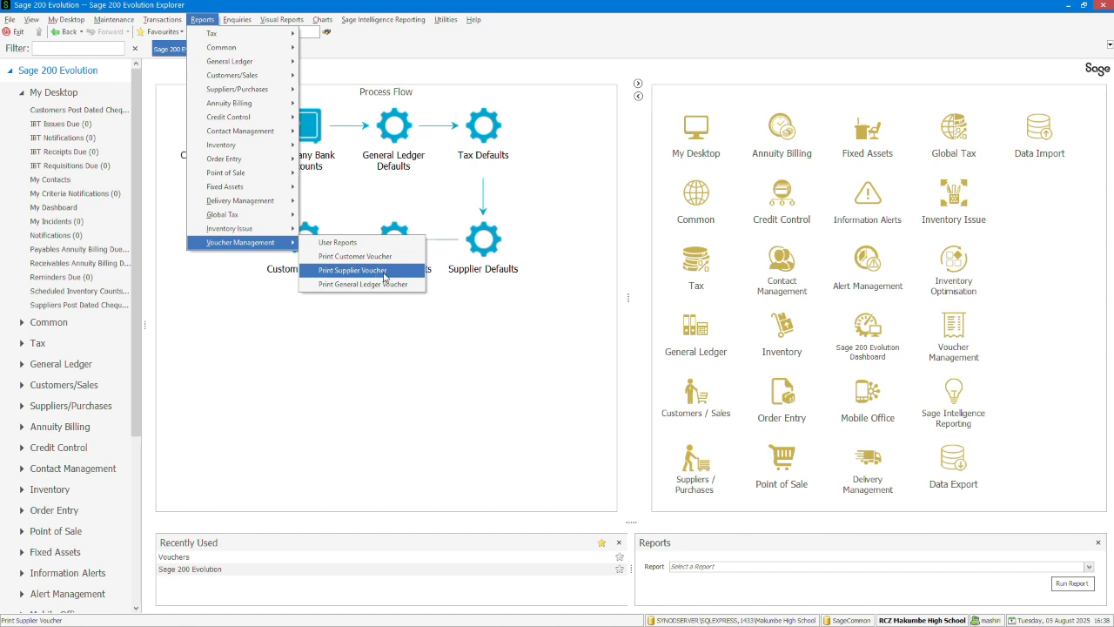
click(384, 275)
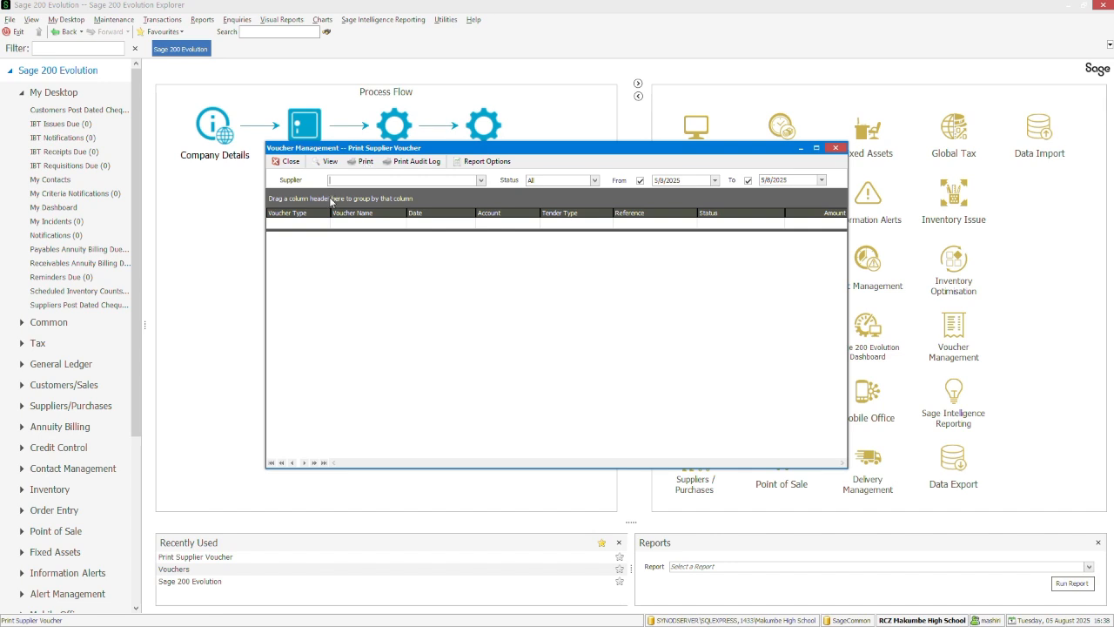
click(480, 180)
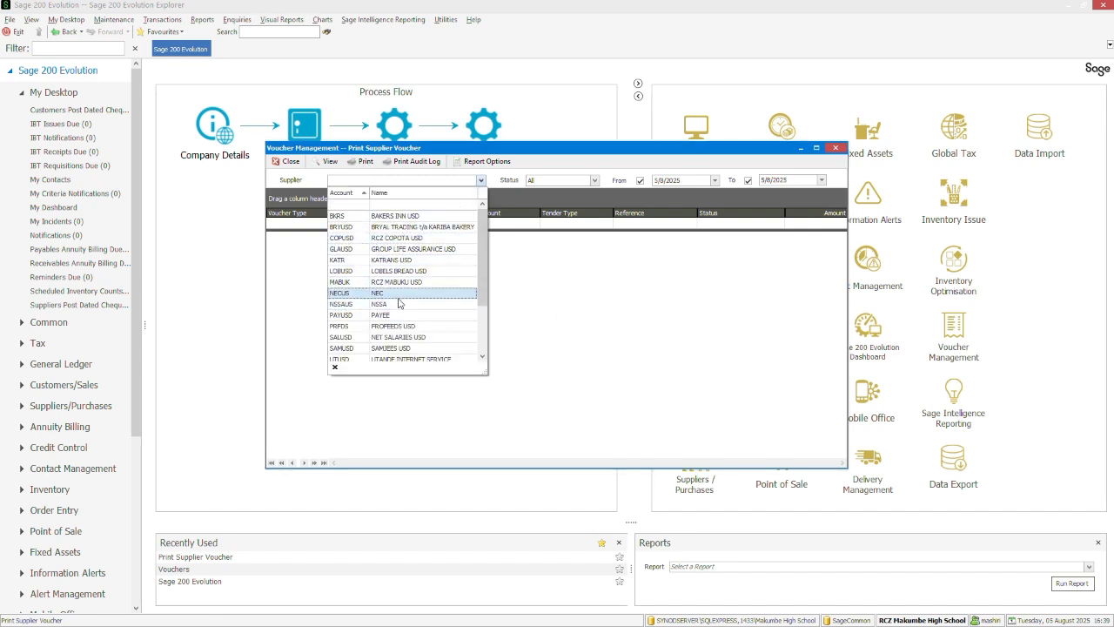
click(582, 305)
click(363, 166)
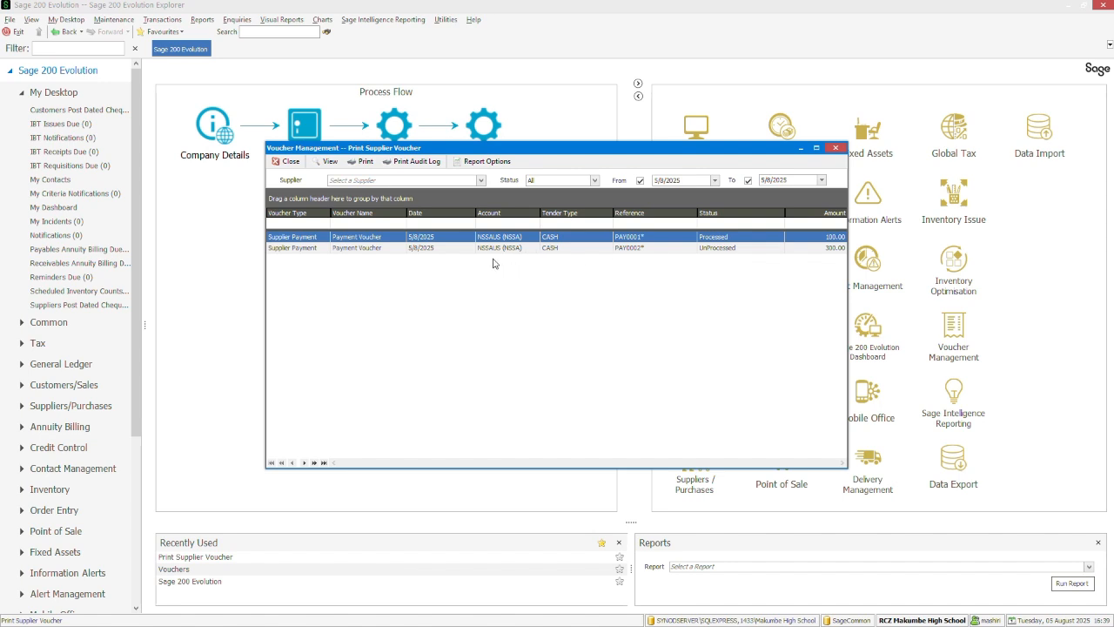
Preview the printout of the unprocessed 300.00 NSSA payment voucher, check the whole page and close the report
click(433, 251)
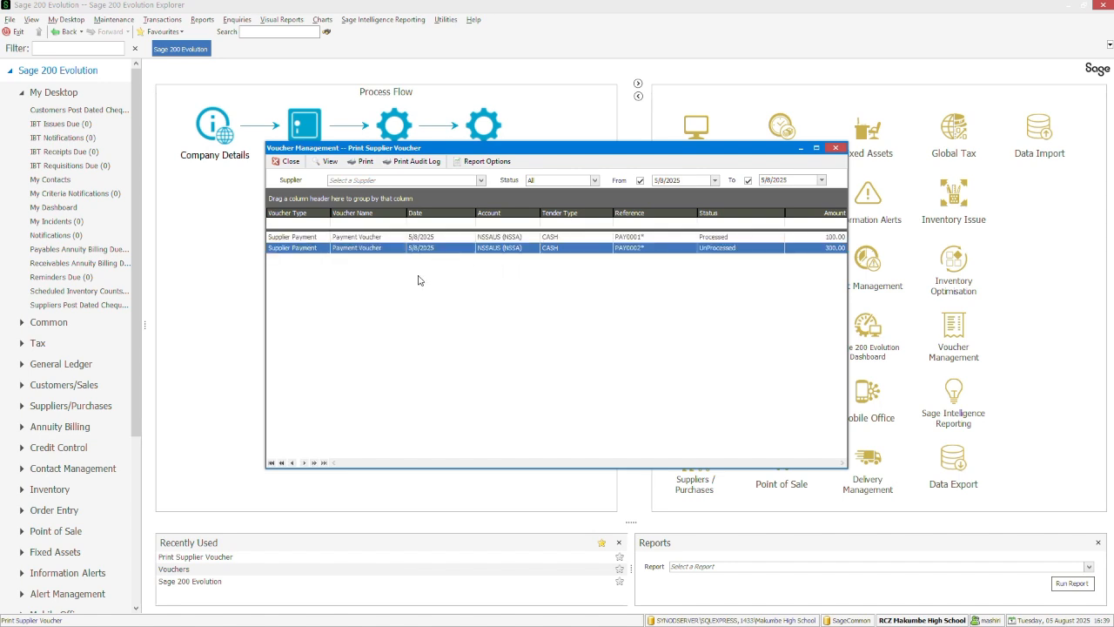
click(365, 166)
click(365, 163)
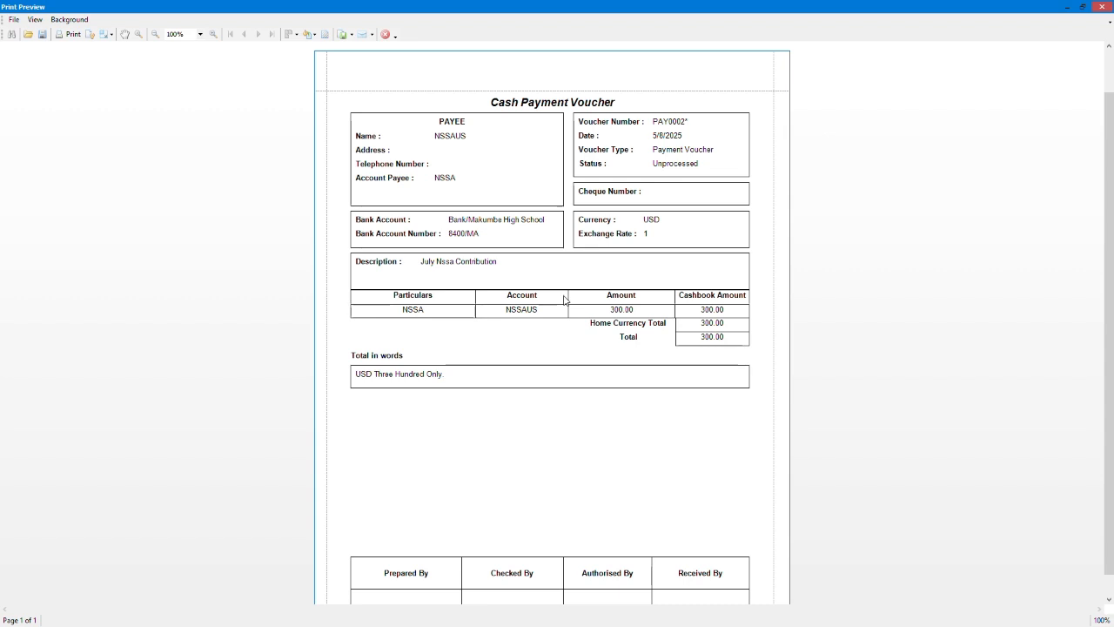
scroll(567, 301, down, 2)
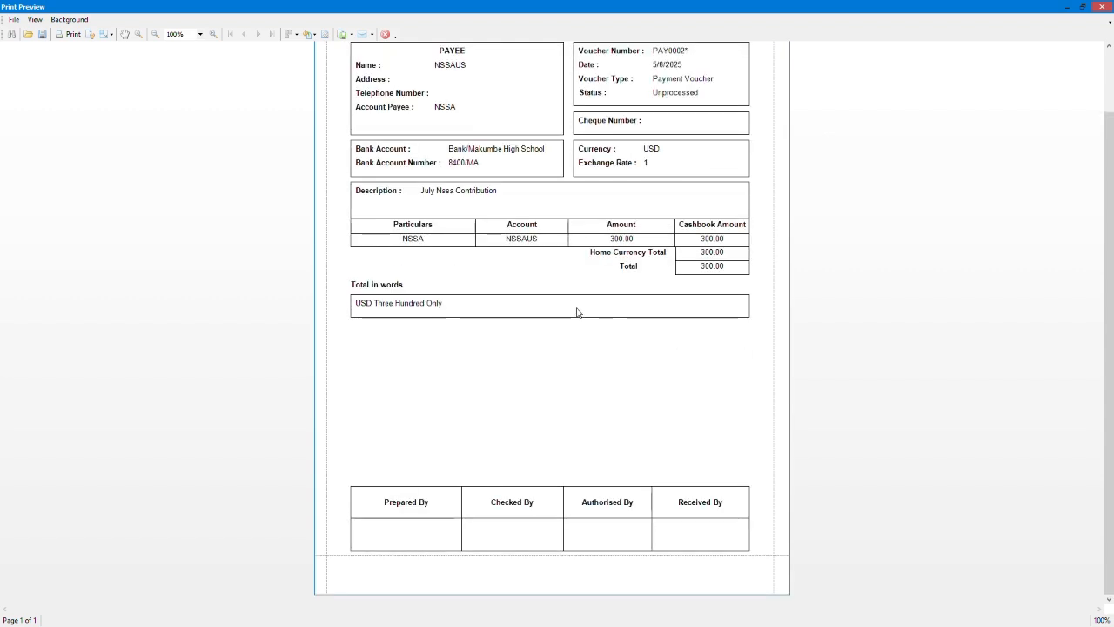
scroll(576, 312, up, 2)
scroll(522, 251, down, 2)
scroll(560, 282, up, 2)
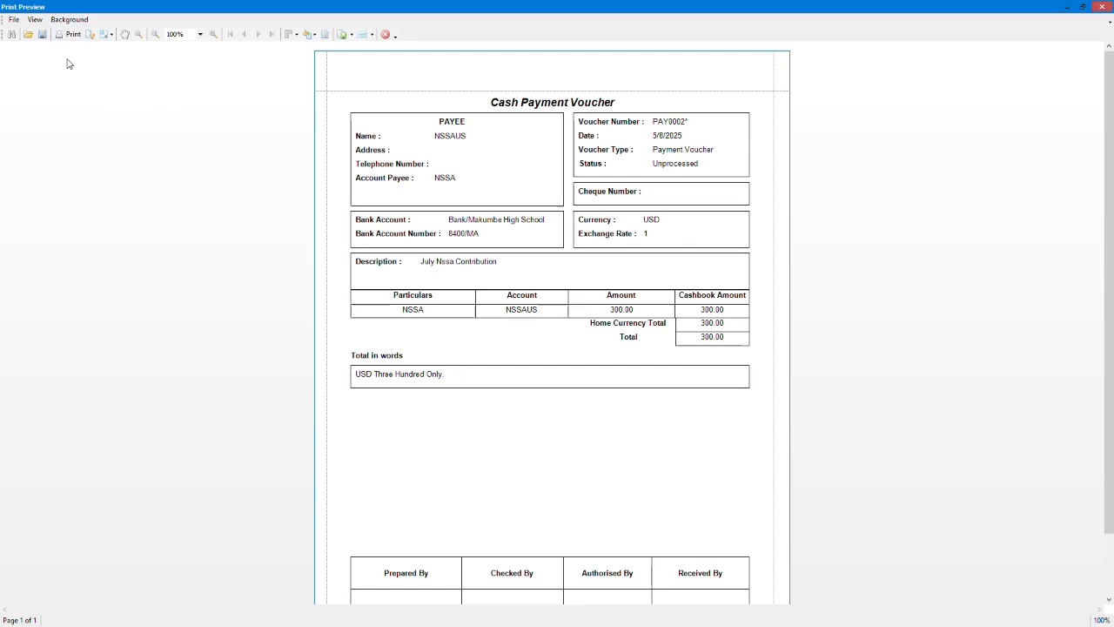
click(384, 34)
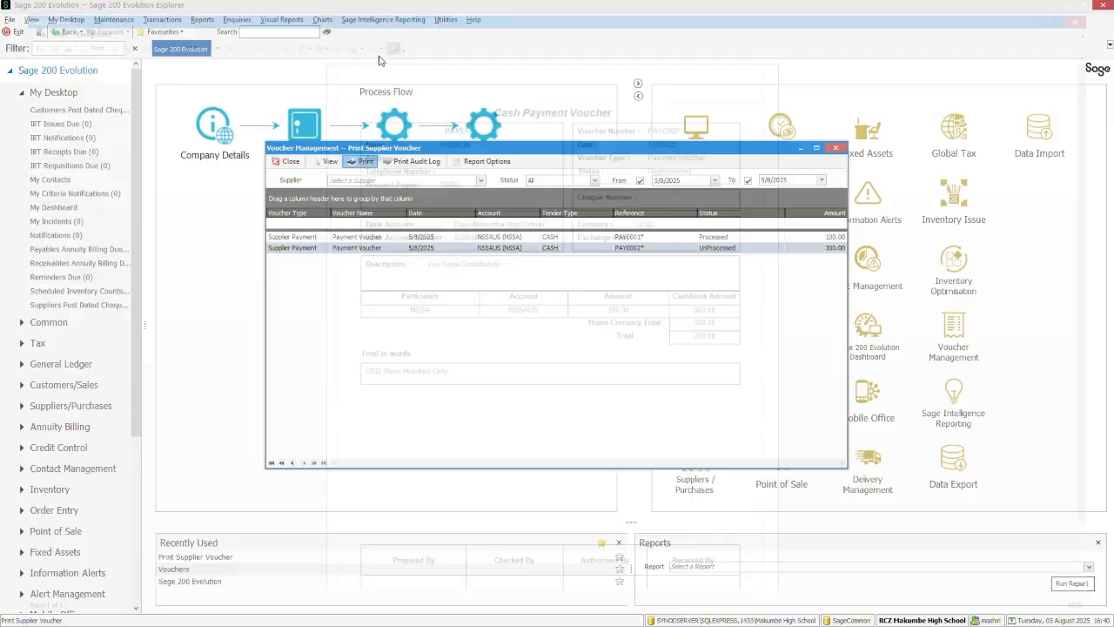
click(834, 148)
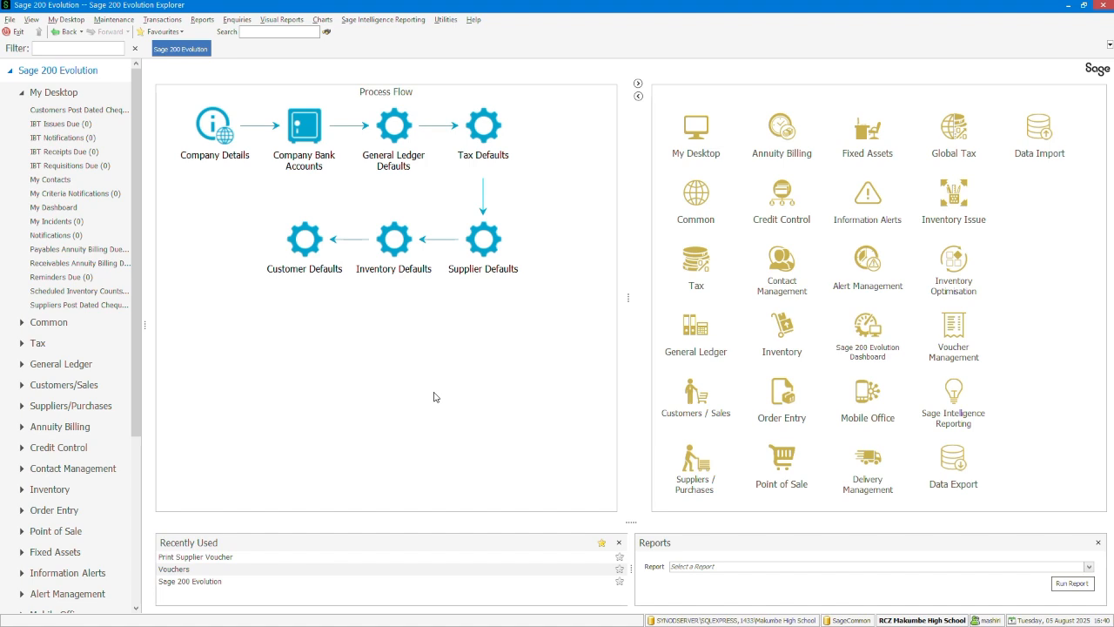
click(169, 22)
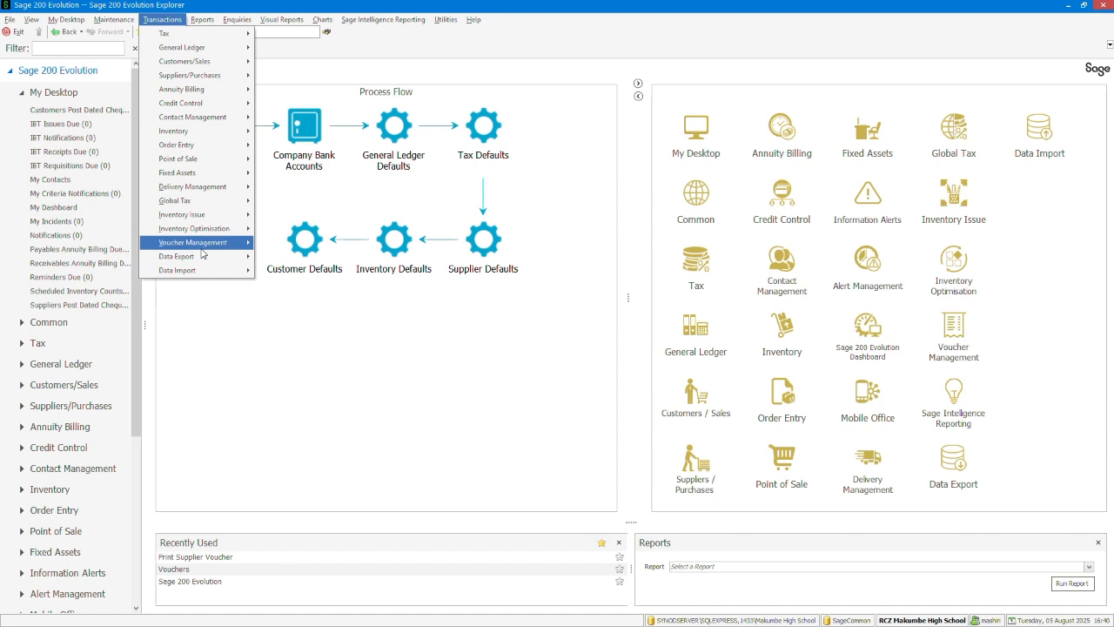
mouse_move(205, 248)
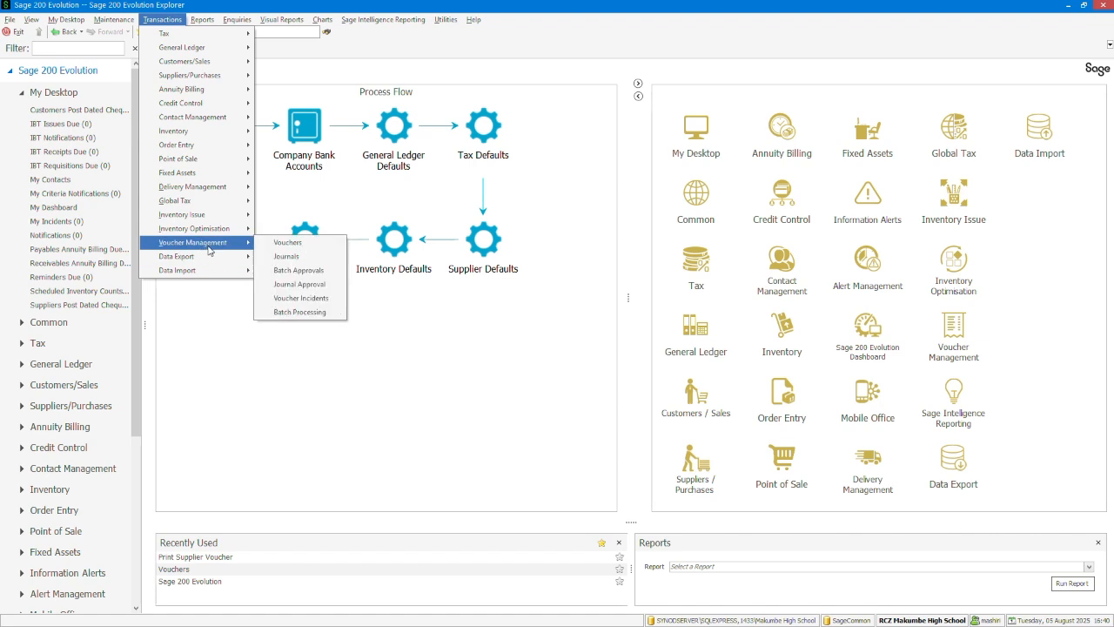
click(288, 243)
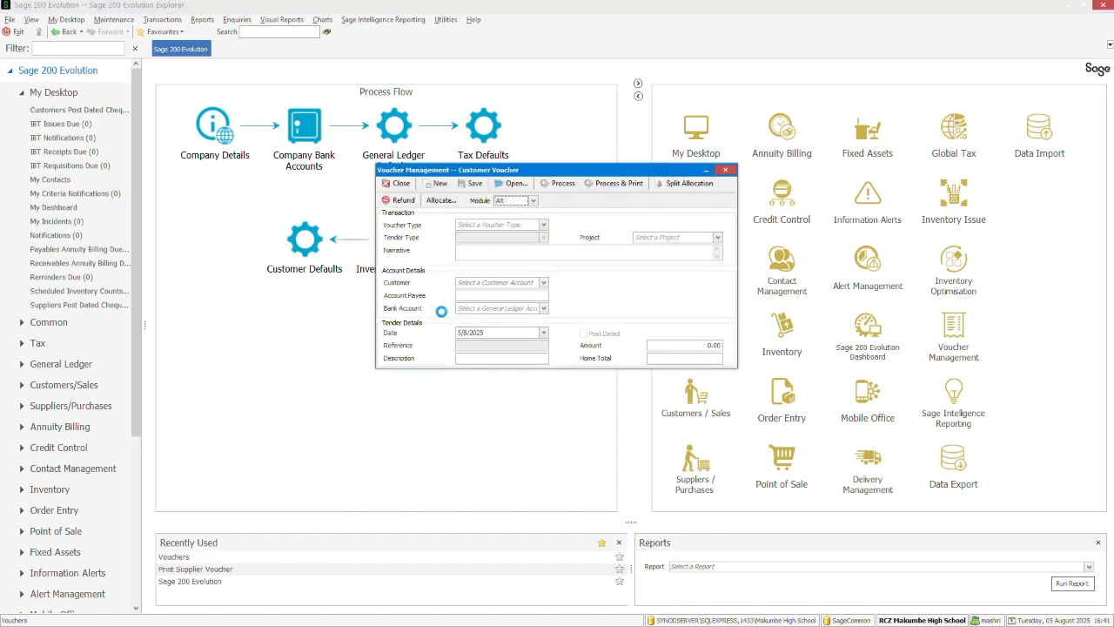
click(725, 170)
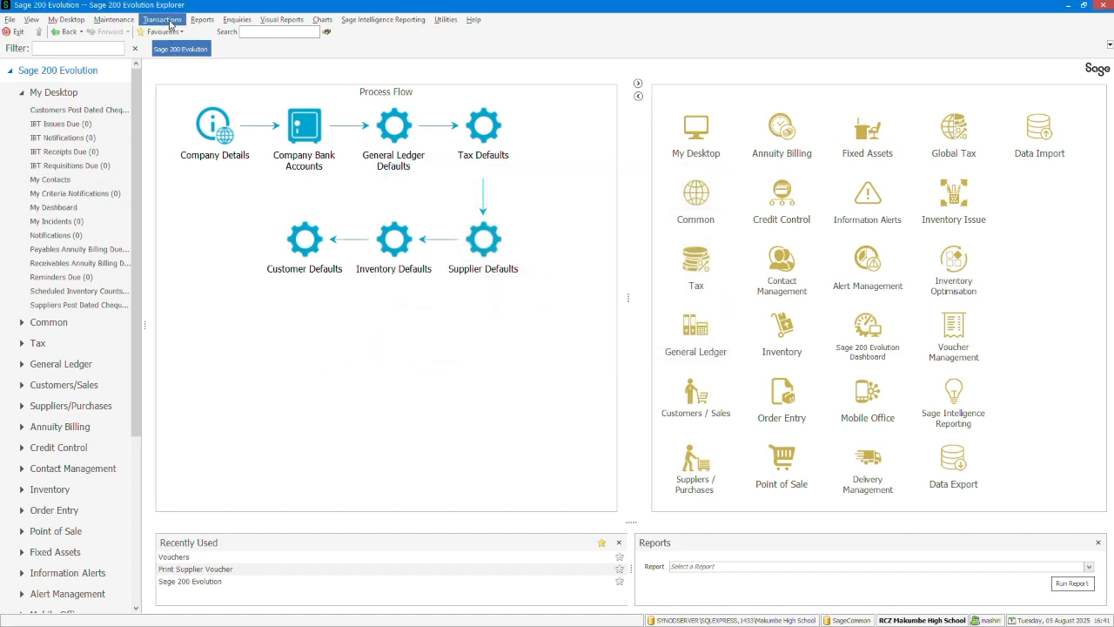
Process the unprocessed 300.00 NSSA payment voucher through Batch Approvals, accept the prompts and close the approvals window
click(171, 23)
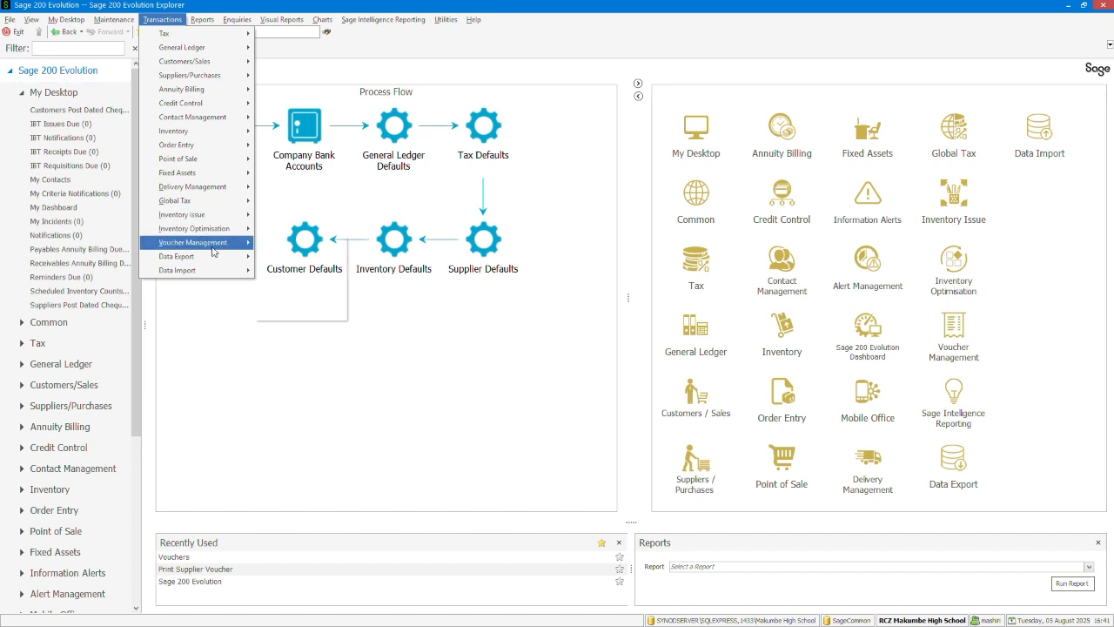
mouse_move(216, 245)
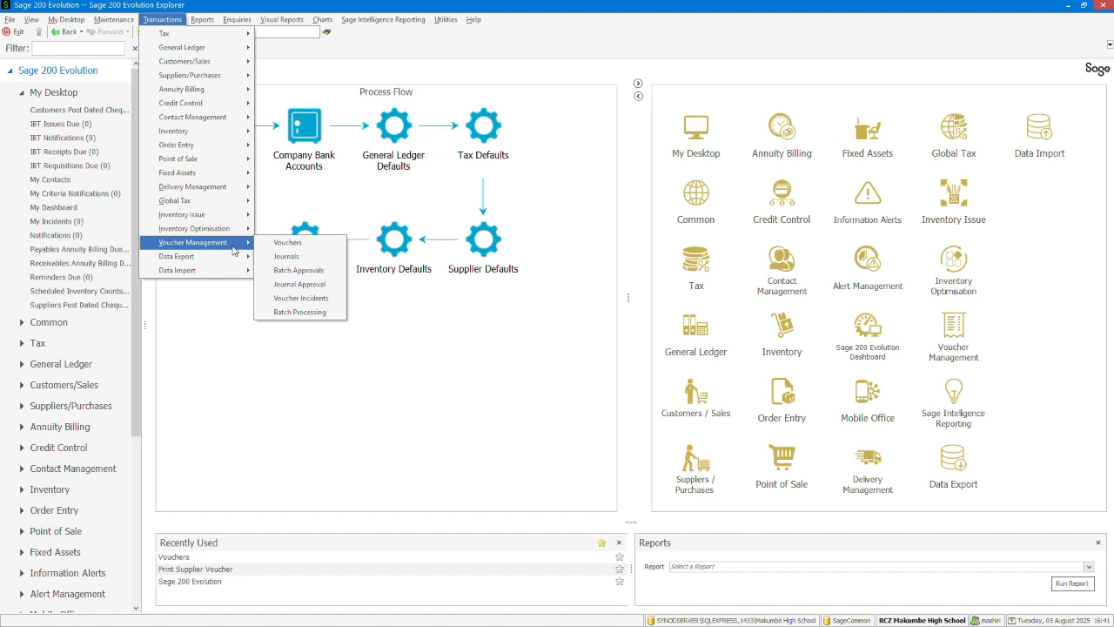
click(300, 270)
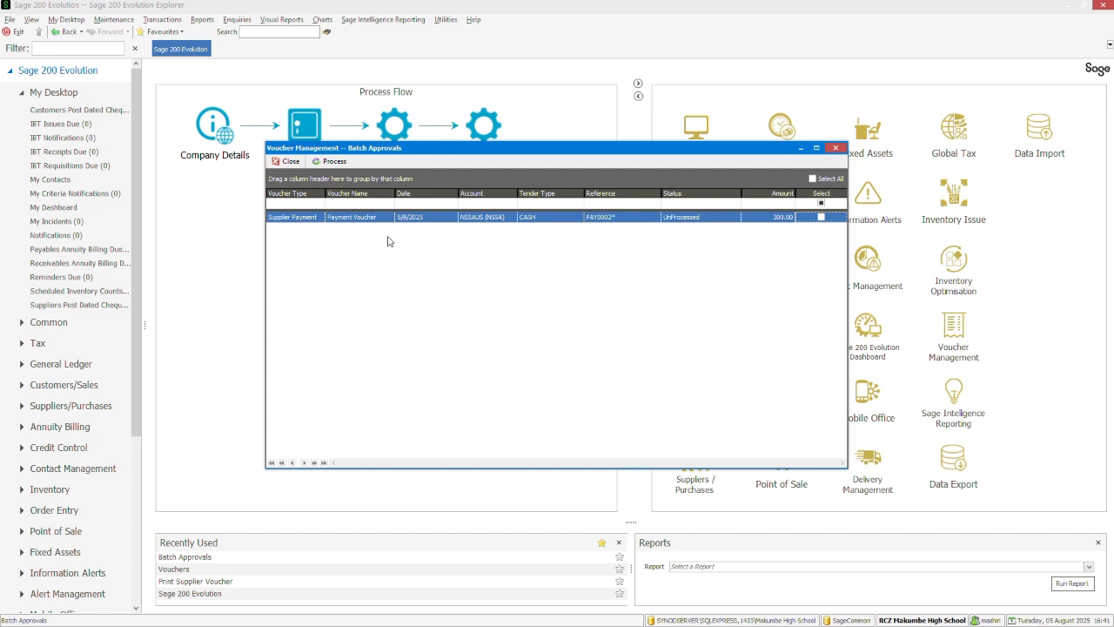
click(821, 218)
click(345, 165)
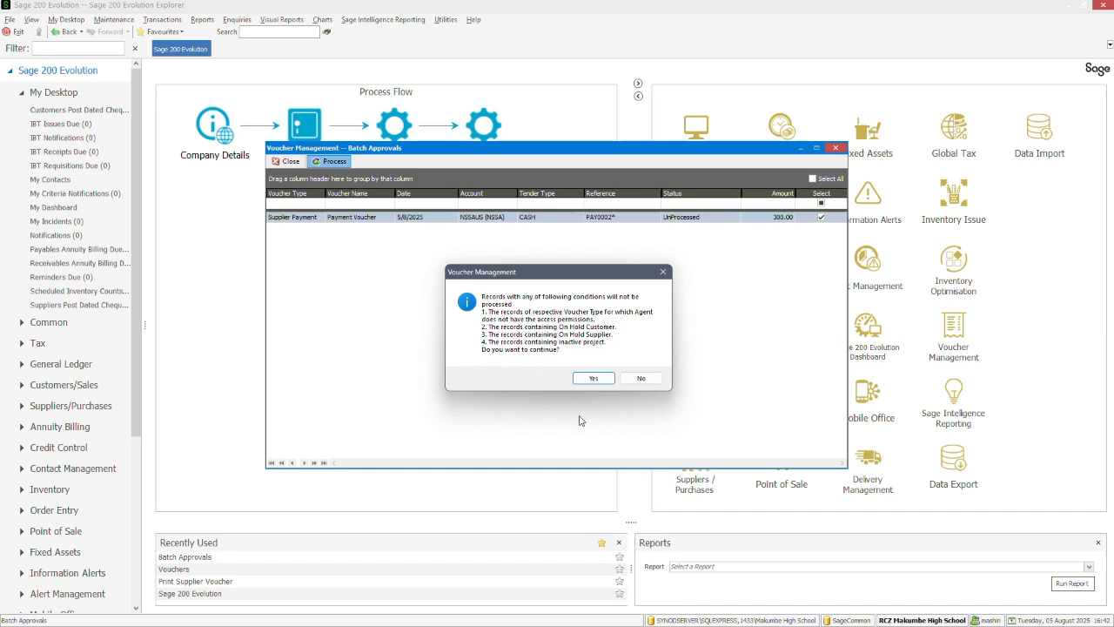
click(594, 378)
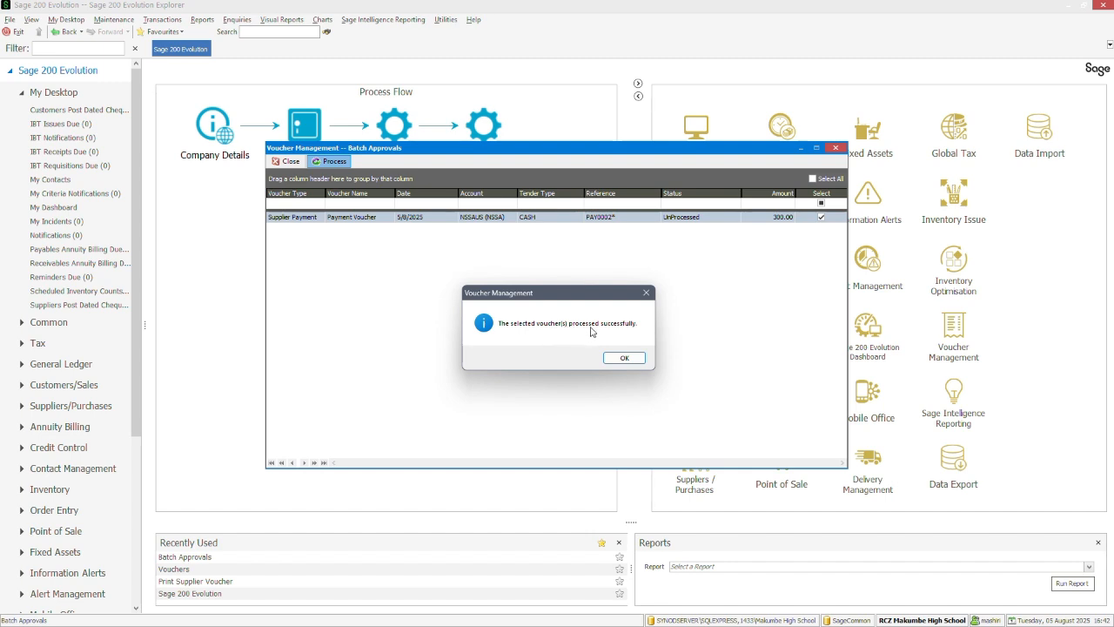
click(635, 361)
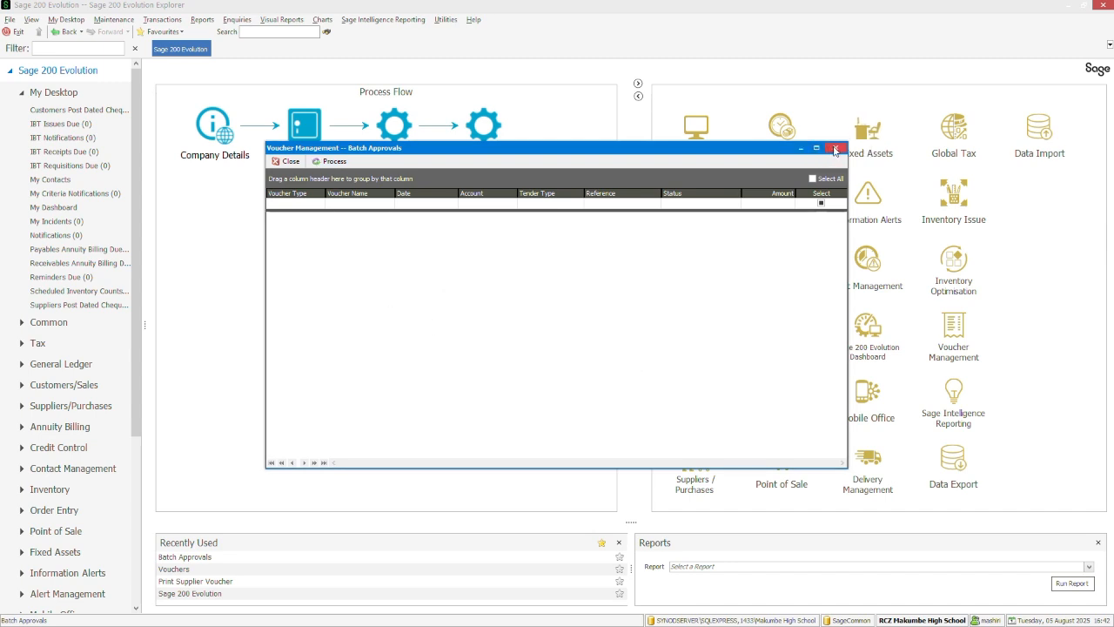
click(835, 149)
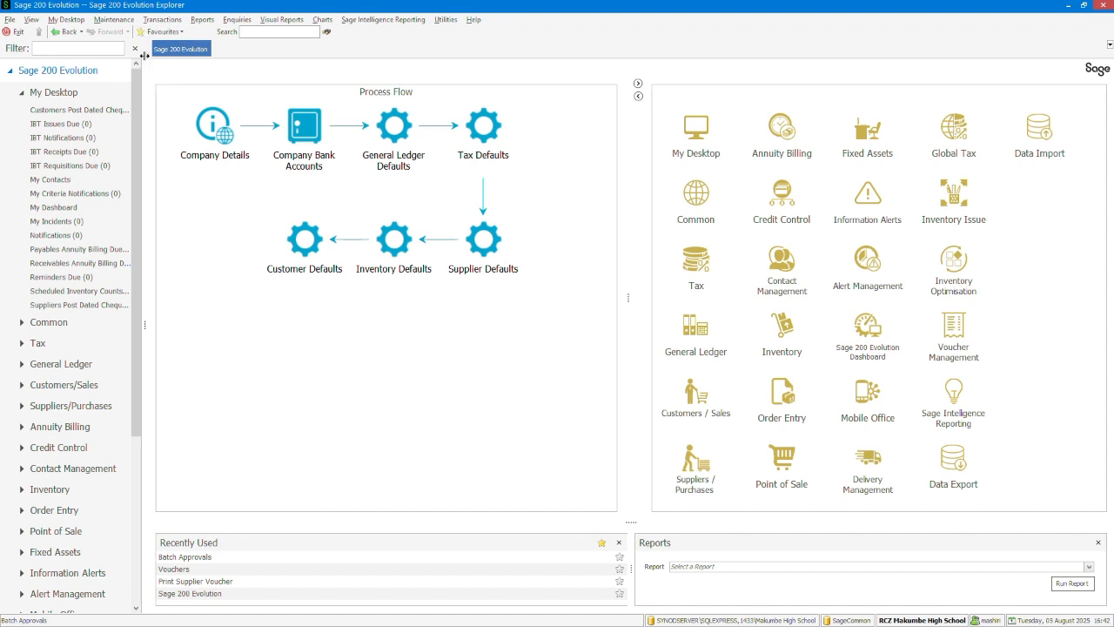
Preview the detailed Suppliers Transactions report with both the From and To supplier set to NSSA
click(199, 20)
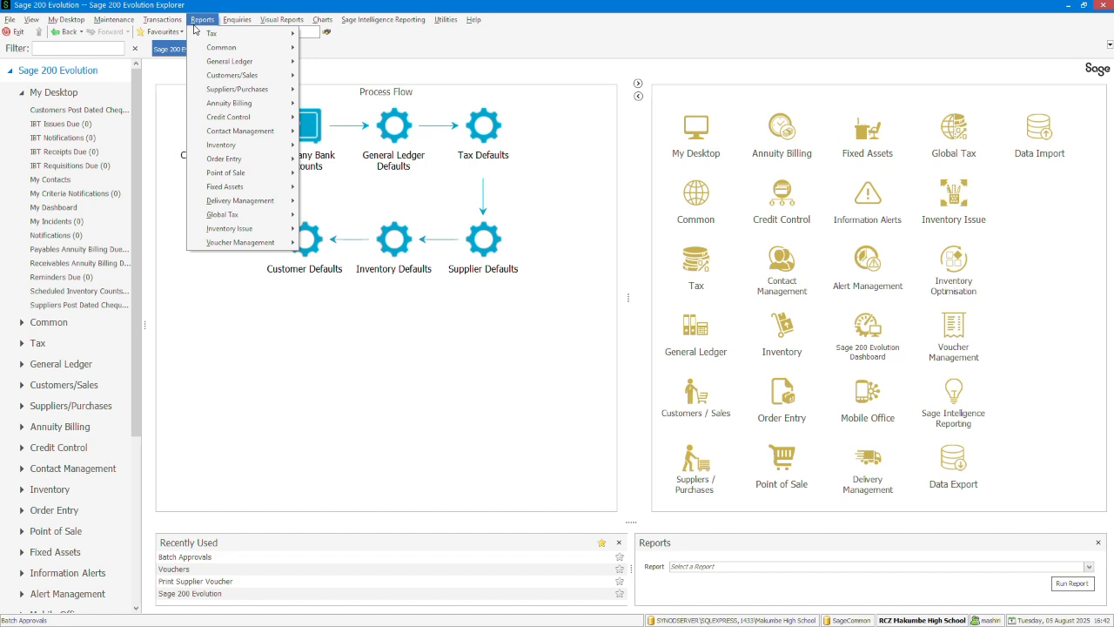
mouse_move(227, 92)
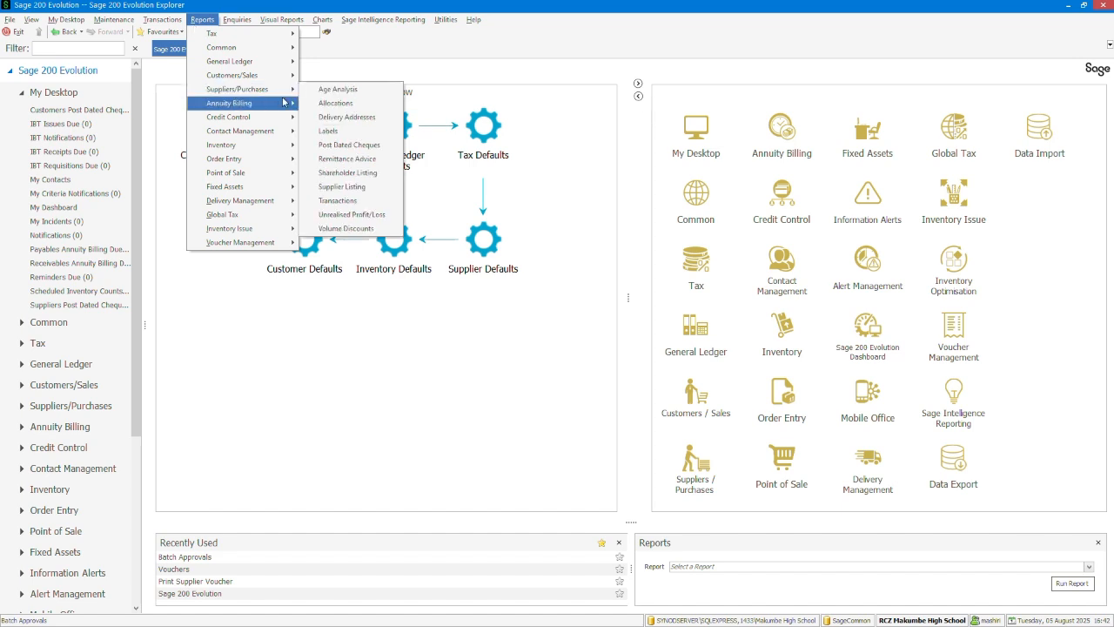
click(338, 200)
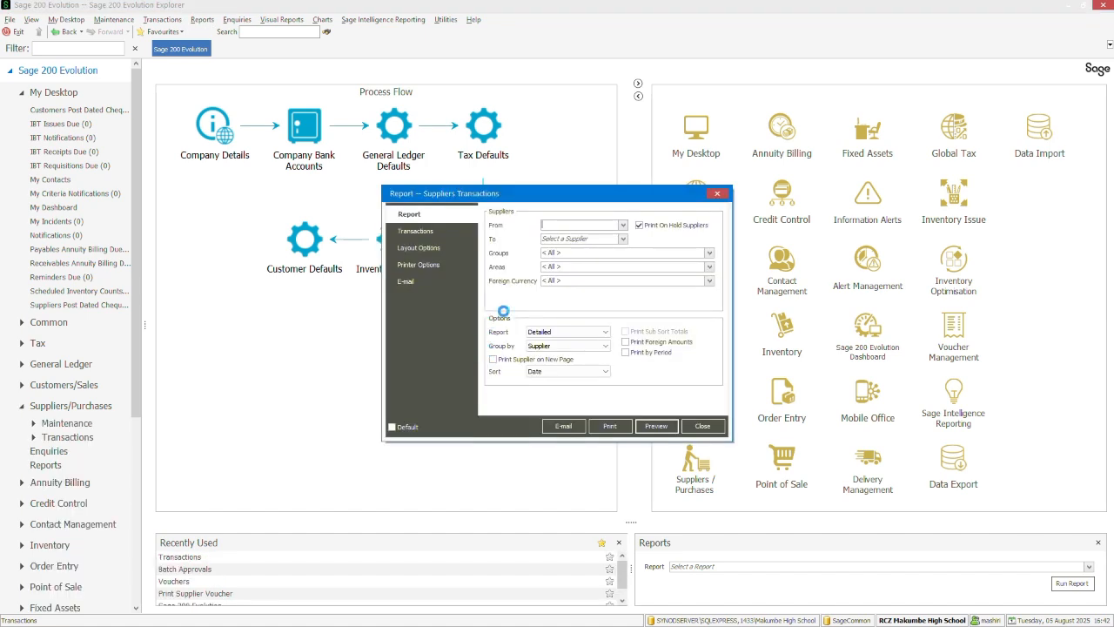
click(623, 225)
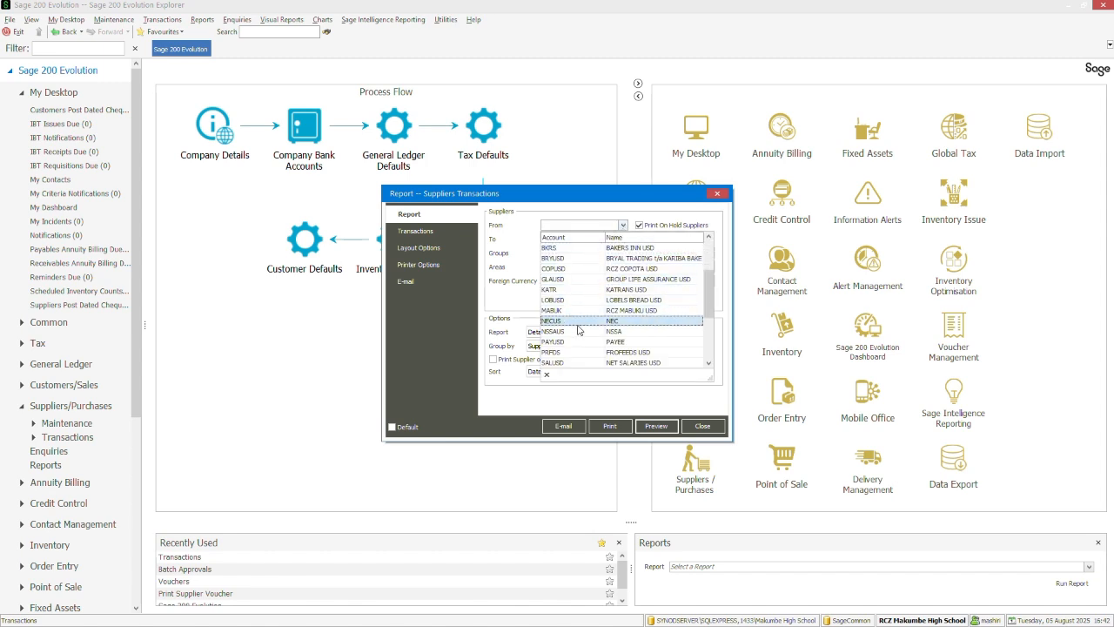
click(609, 332)
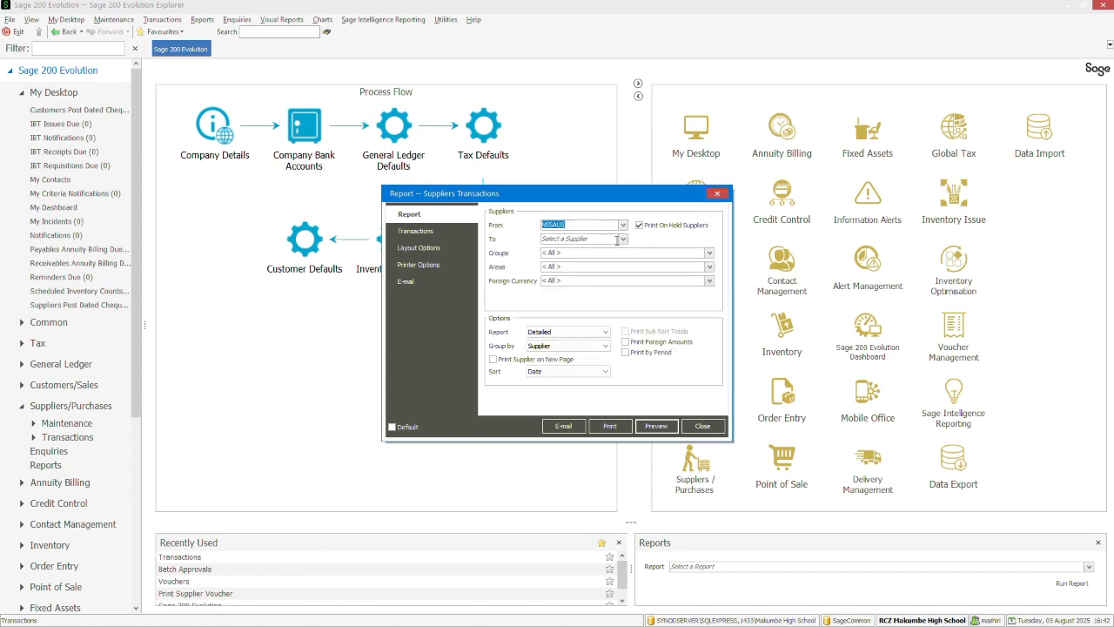
click(624, 239)
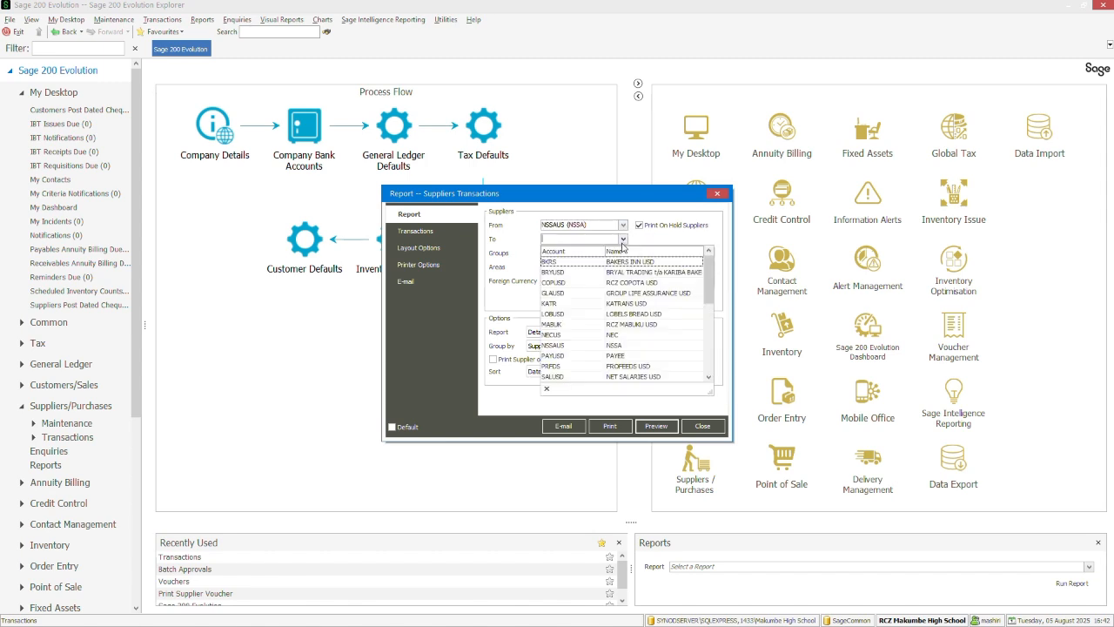
click(566, 352)
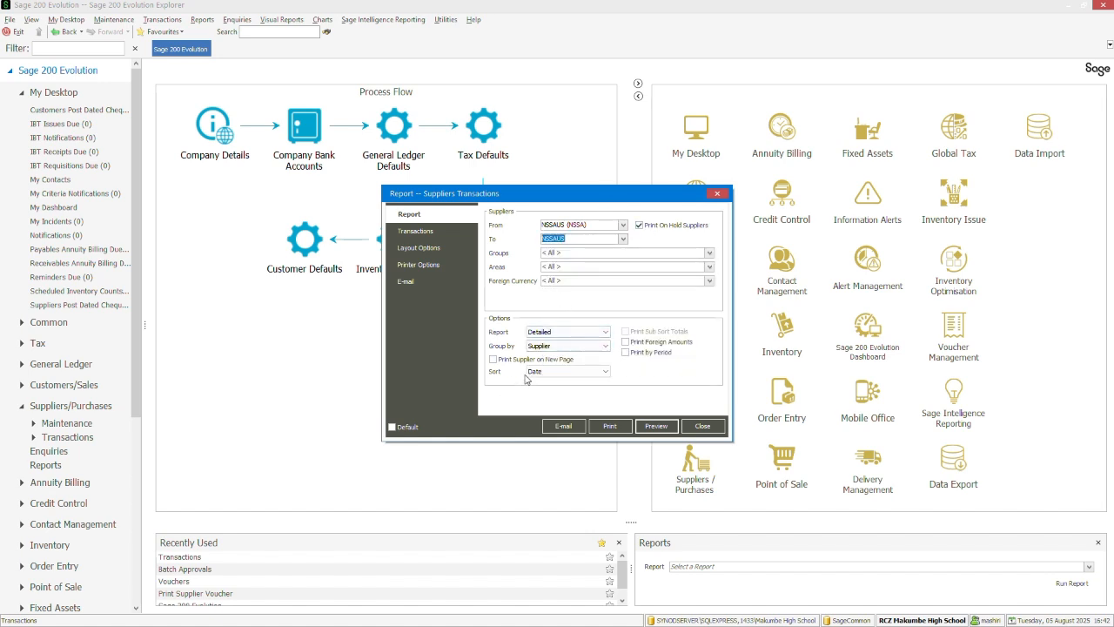
click(656, 426)
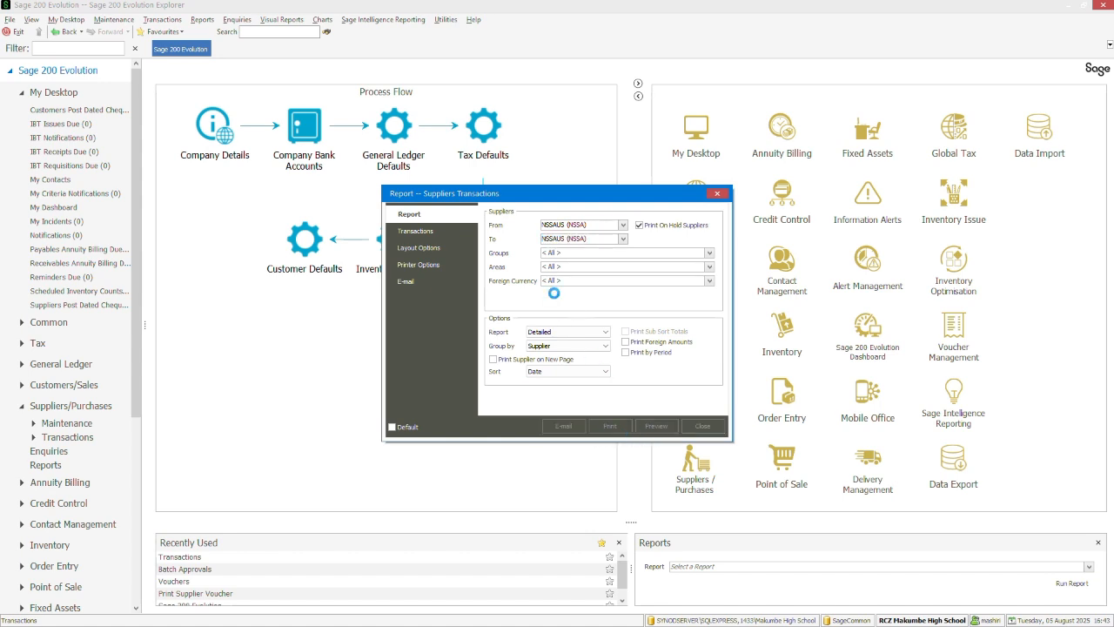